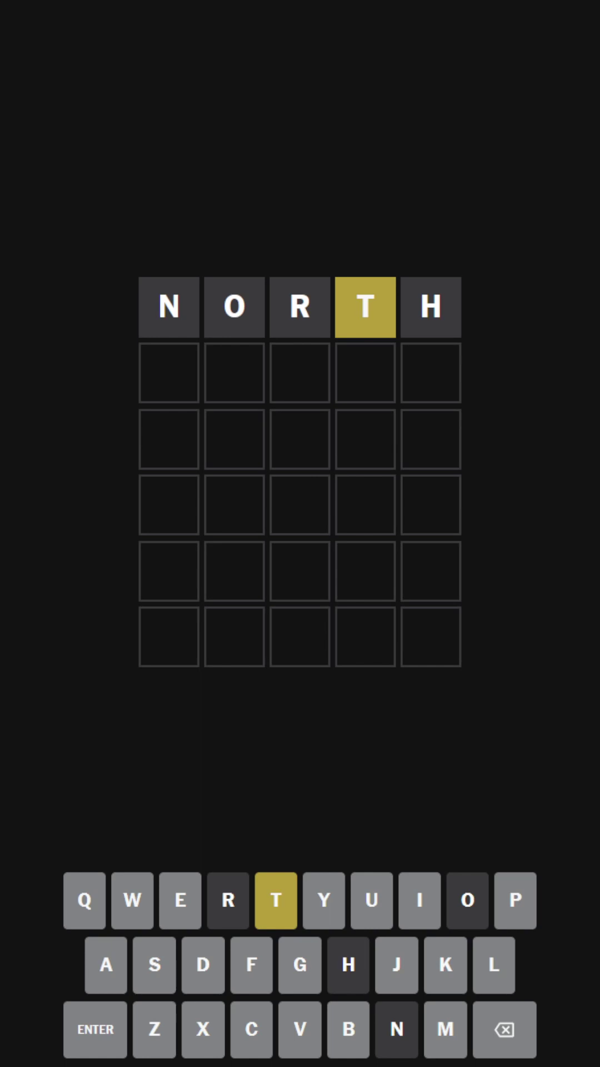
{"action": "type", "text": "ST"}
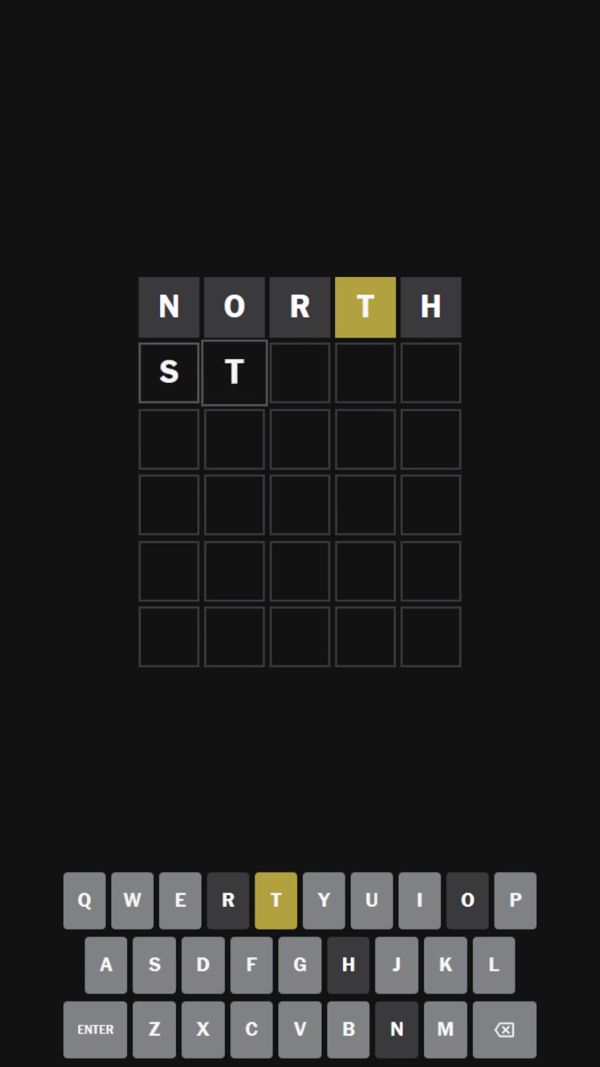
{"action": "type", "text": "ALK"}
Submit STALK as the second guess and start a TAXCK draft in row three.
{"action": "key", "text": "Return"}
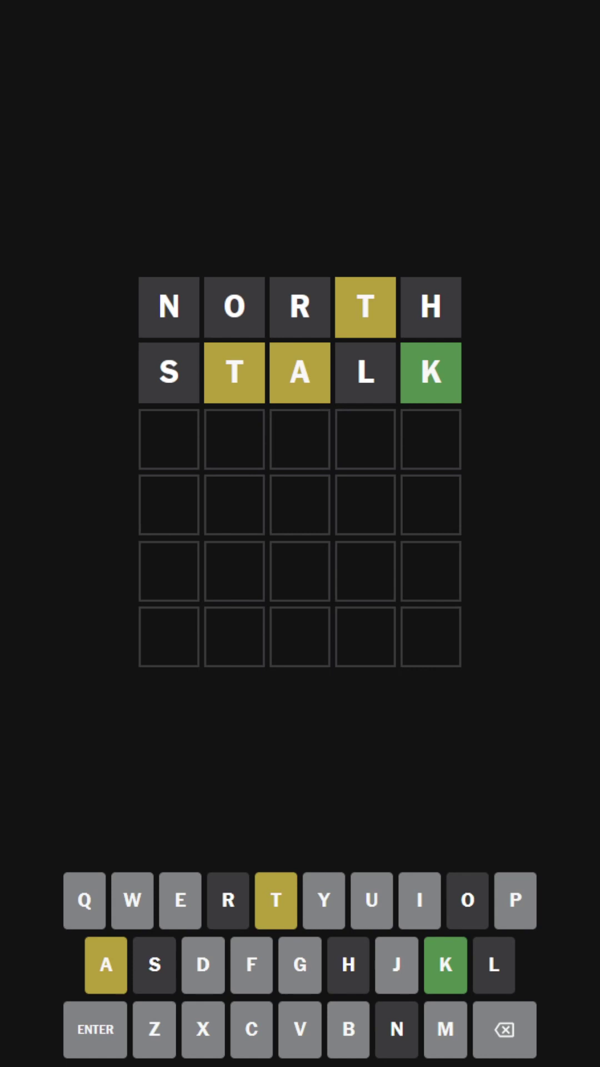
{"action": "type", "text": "TX"}
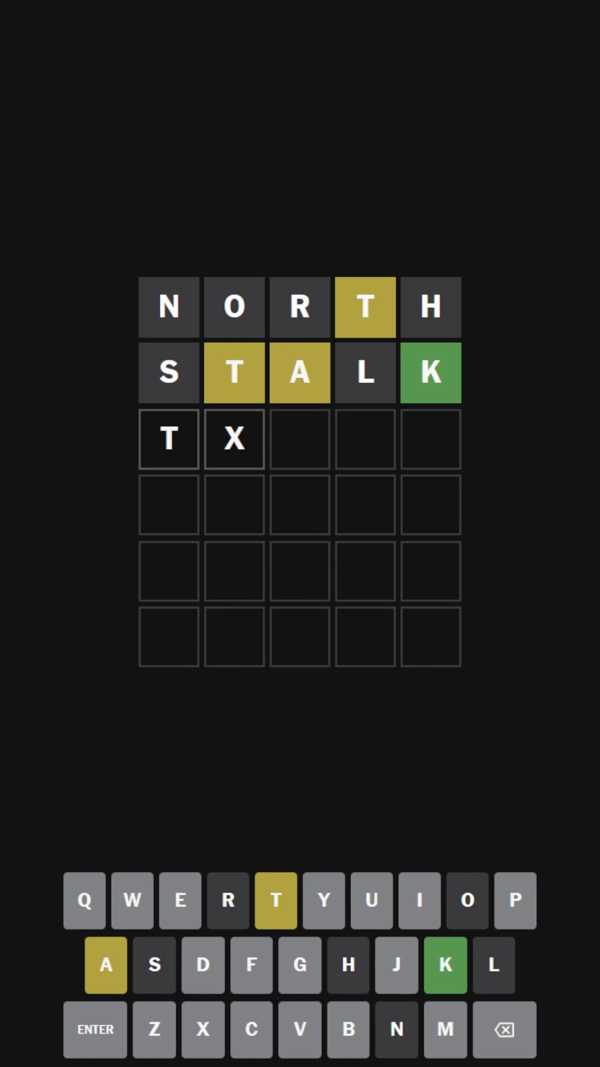
{"action": "key", "text": "BackSpace"}
{"action": "type", "text": "AXCK"}
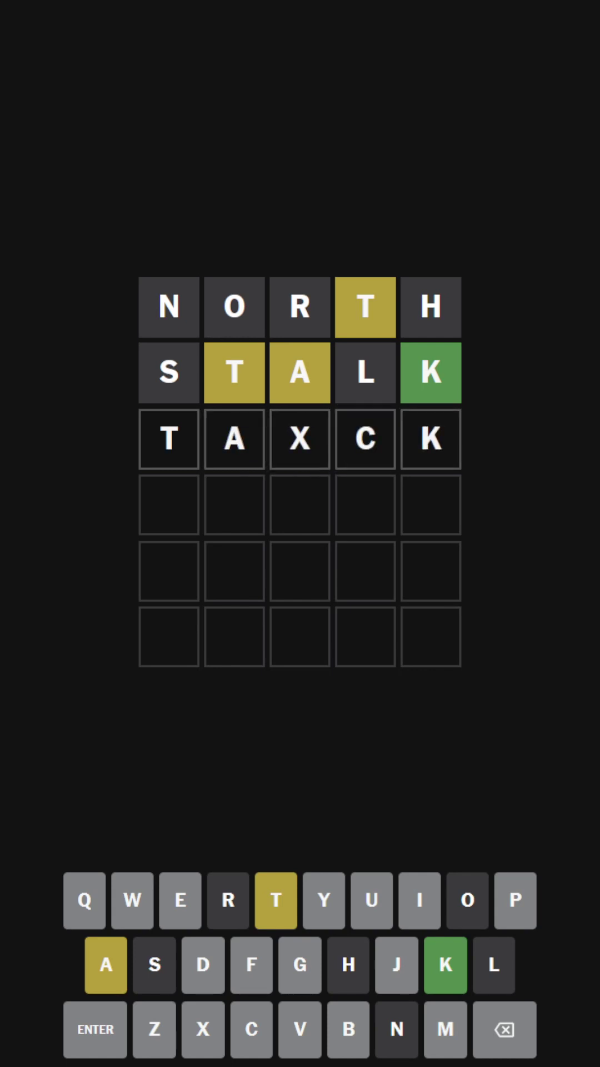
{"action": "key", "text": "BackSpace"}
{"action": "key", "text": "BackSpace"}
{"action": "key", "text": "BackSpace"}
{"action": "type", "text": "XXK"}
{"action": "key", "text": "BackSpace"}
{"action": "key", "text": "BackSpace"}
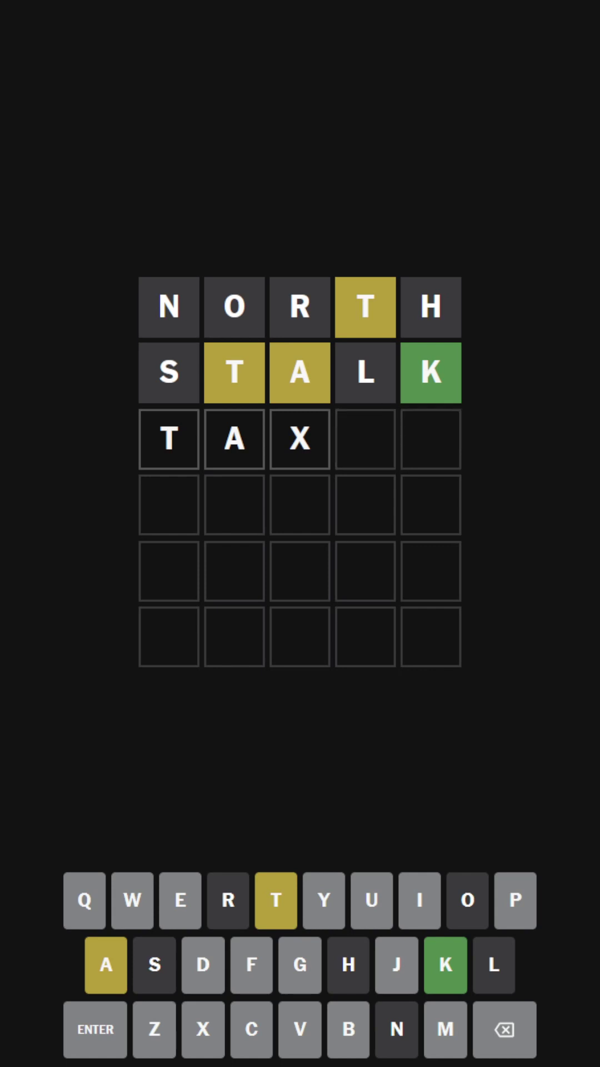
Try and erase more third-row drafts, including XATCK, leaving the row empty.
{"action": "key", "text": "BackSpace"}
{"action": "key", "text": "BackSpace"}
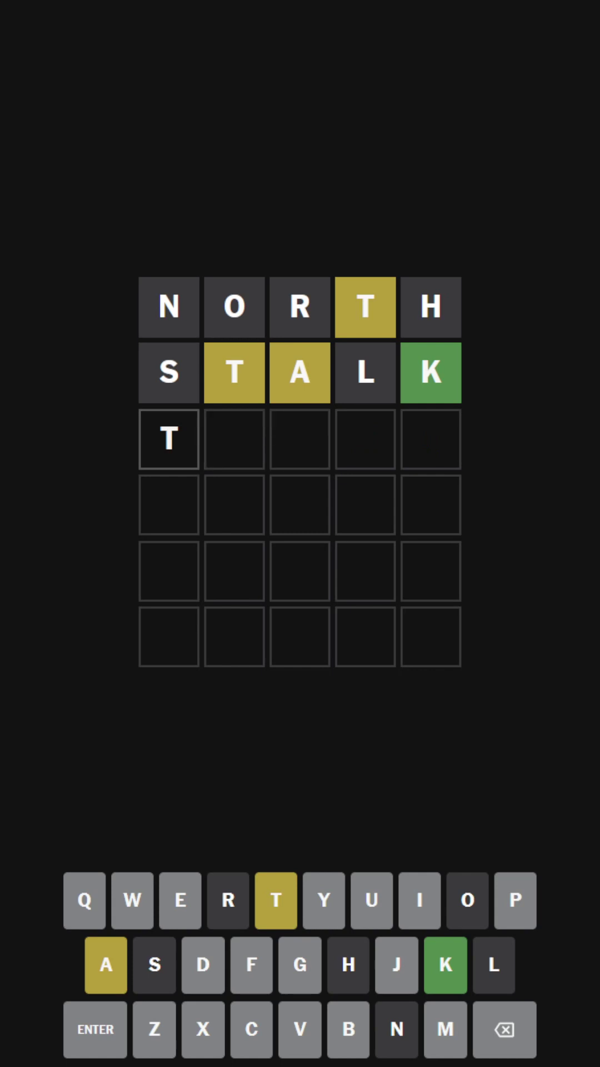
{"action": "key", "text": "BackSpace"}
{"action": "type", "text": "axx"}
{"action": "key", "text": "BackSpace"}
{"action": "type", "text": "tck"}
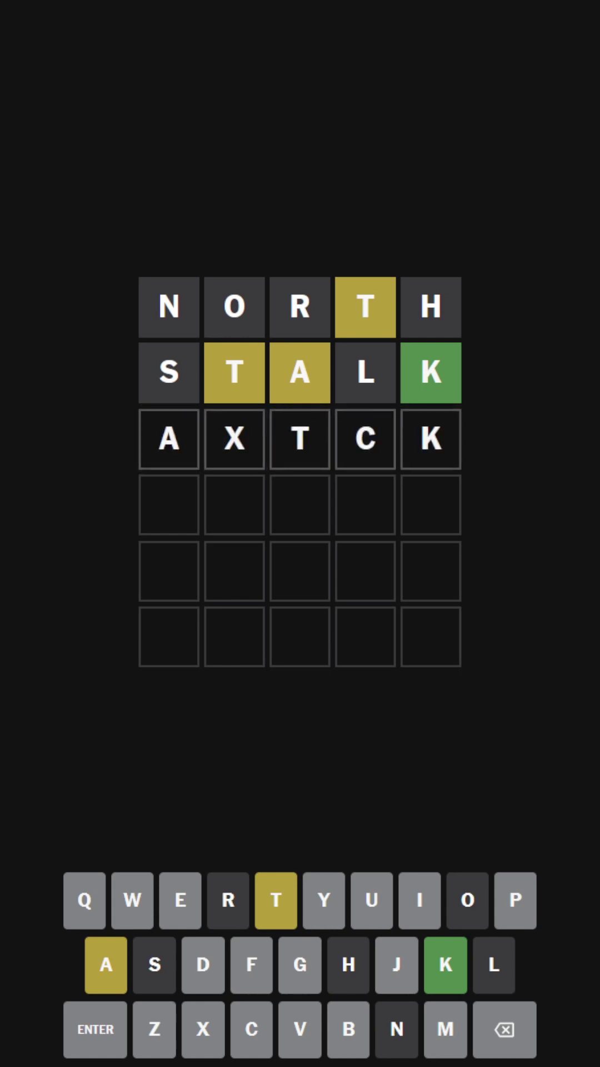
{"action": "key", "text": "BackSpace"}
{"action": "key", "text": "BackSpace"}
{"action": "key", "text": "BackSpace"}
{"action": "key", "text": "BackSpace"}
{"action": "key", "text": "BackSpace"}
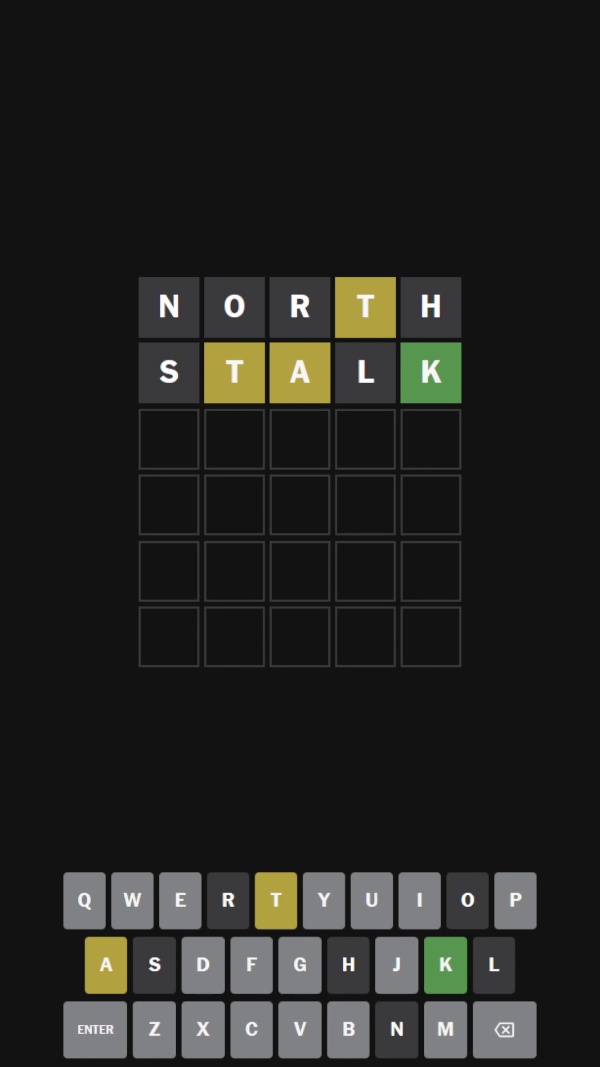
{"action": "type", "text": "xatck"}
{"action": "key", "text": "Return"}
{"action": "key", "text": "BackSpace"}
{"action": "key", "text": "BackSpace"}
{"action": "key", "text": "BackSpace"}
{"action": "key", "text": "BackSpace"}
{"action": "type", "text": "c"}
{"action": "key", "text": "BackSpace"}
{"action": "type", "text": "xatxk"}
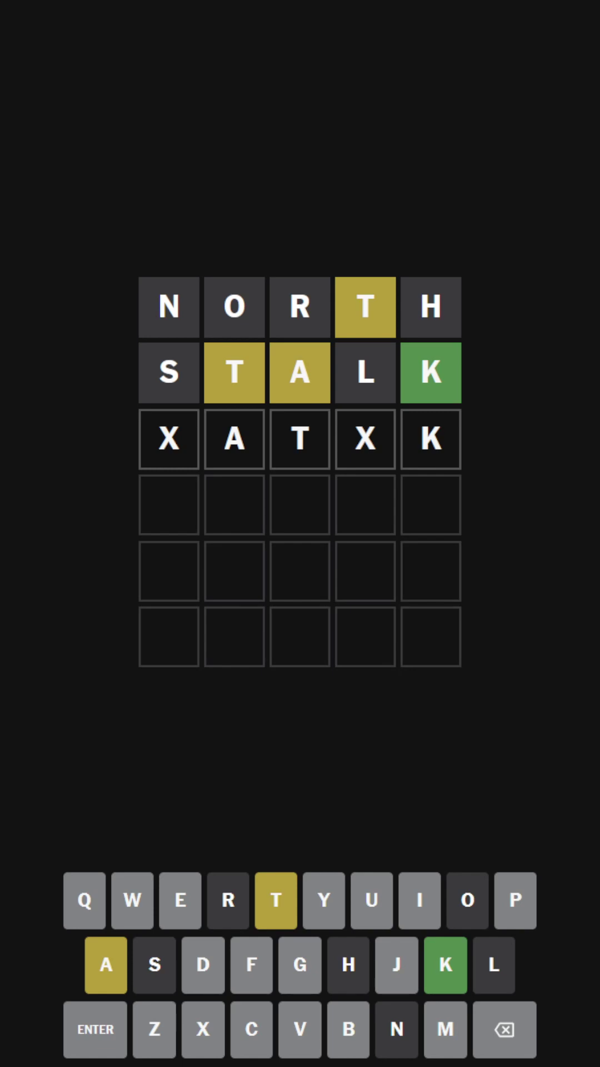
Try and erase row-three drafts XATXK, XATEK and XXTAK, working toward TXXAK.
{"action": "key", "text": "BackSpace"}
{"action": "key", "text": "BackSpace"}
{"action": "type", "text": "im"}
{"action": "key", "text": "BackSpace"}
{"action": "type", "text": "k"}
{"action": "key", "text": "BackSpace"}
{"action": "key", "text": "BackSpace"}
{"action": "type", "text": "ek"}
{"action": "key", "text": "BackSpace"}
{"action": "key", "text": "BackSpace"}
{"action": "key", "text": "BackSpace"}
{"action": "key", "text": "BackSpace"}
{"action": "type", "text": "x"}
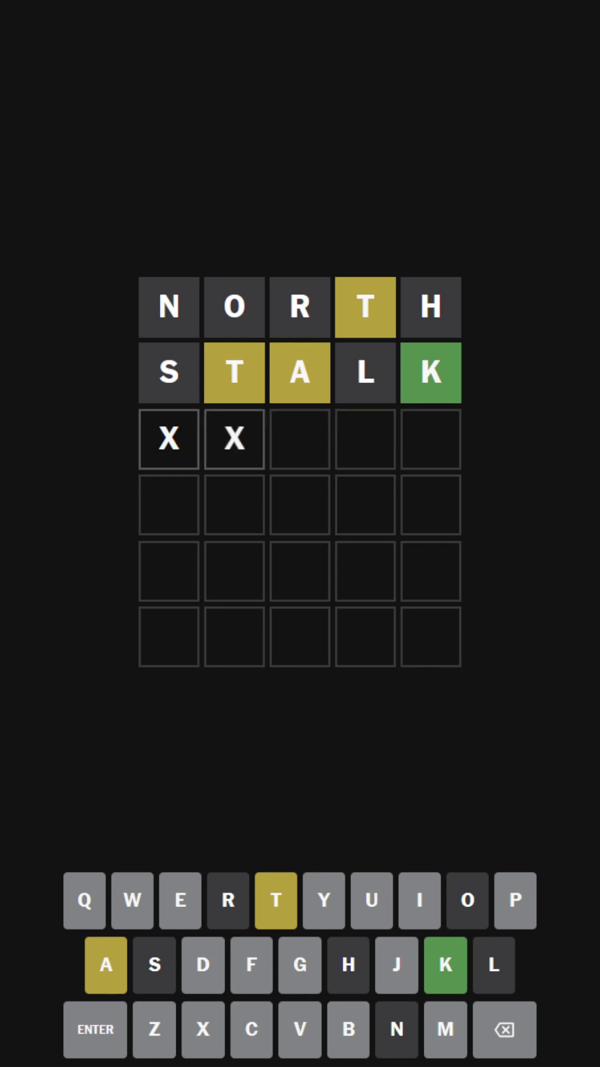
{"action": "type", "text": "tak"}
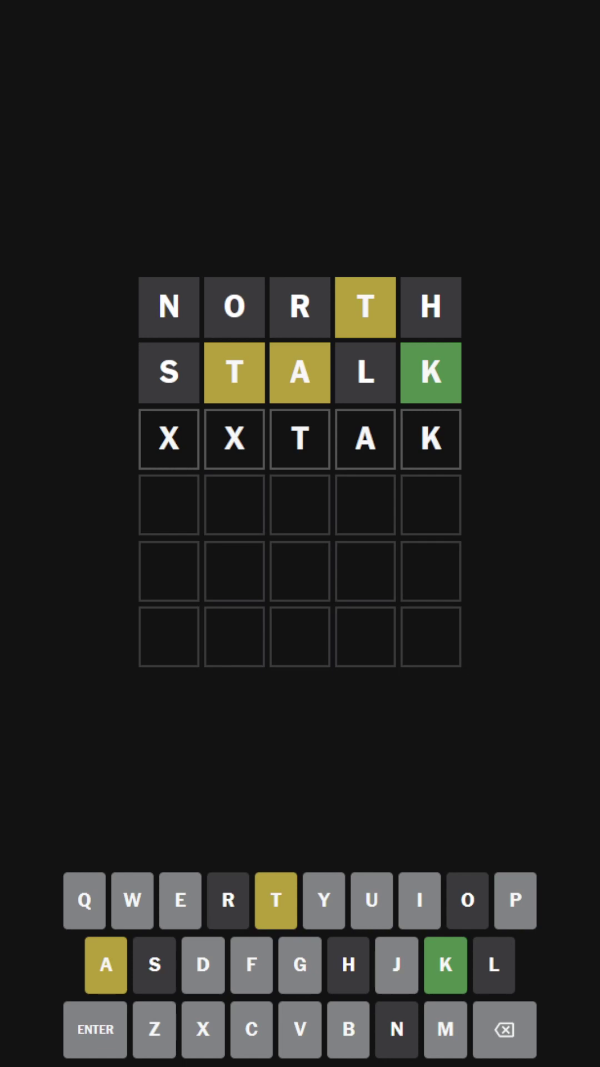
{"action": "key", "text": "BackSpace"}
{"action": "key", "text": "BackSpace"}
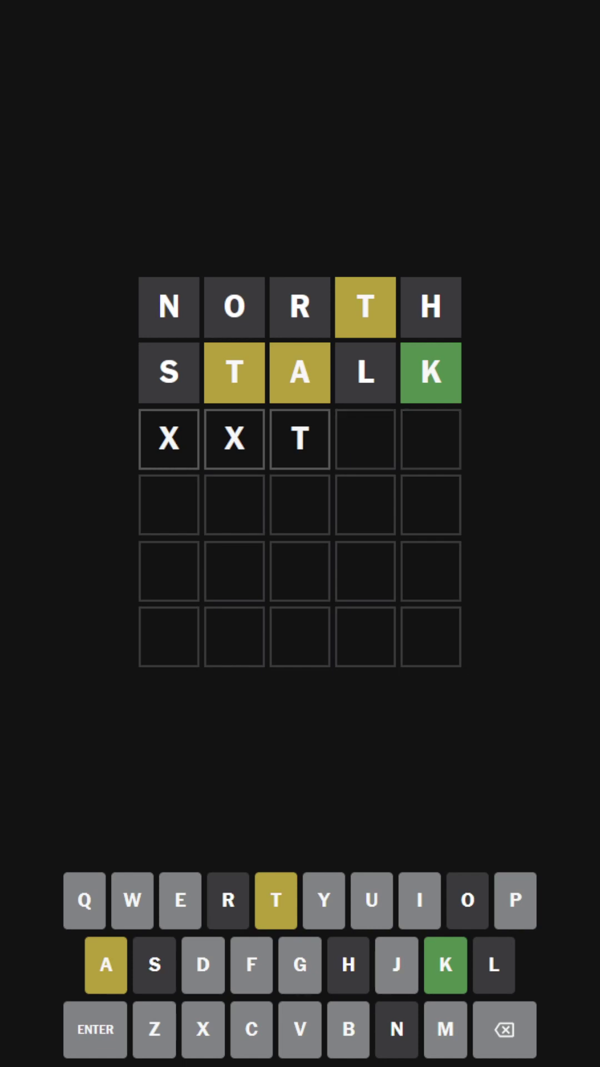
{"action": "key", "text": "BackSpace"}
{"action": "key", "text": "BackSpace"}
{"action": "key", "text": "BackSpace"}
{"action": "type", "text": "TXX"}
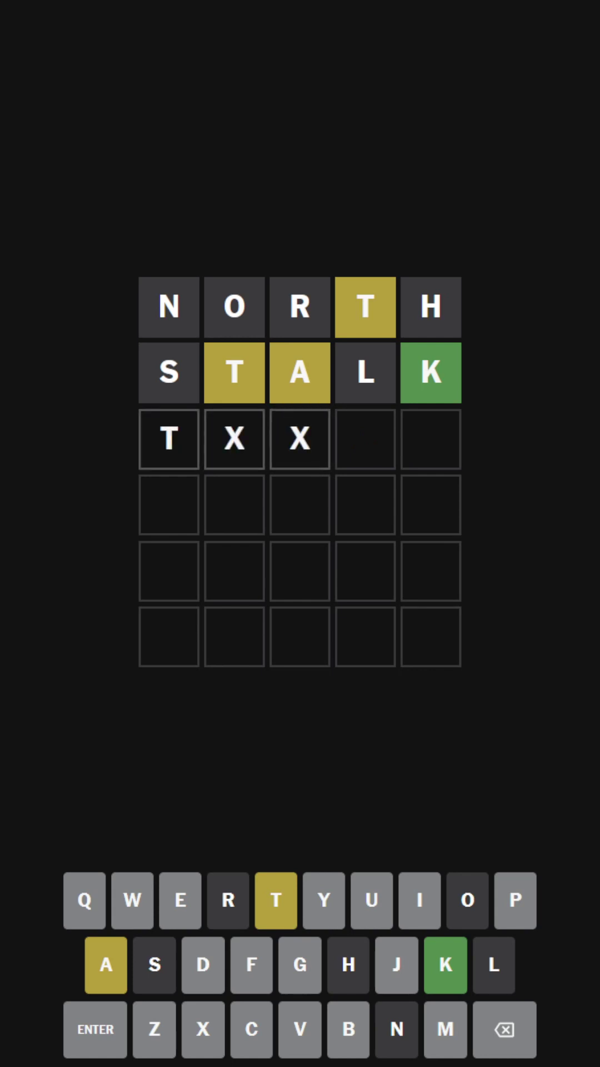
{"action": "type", "text": "AK"}
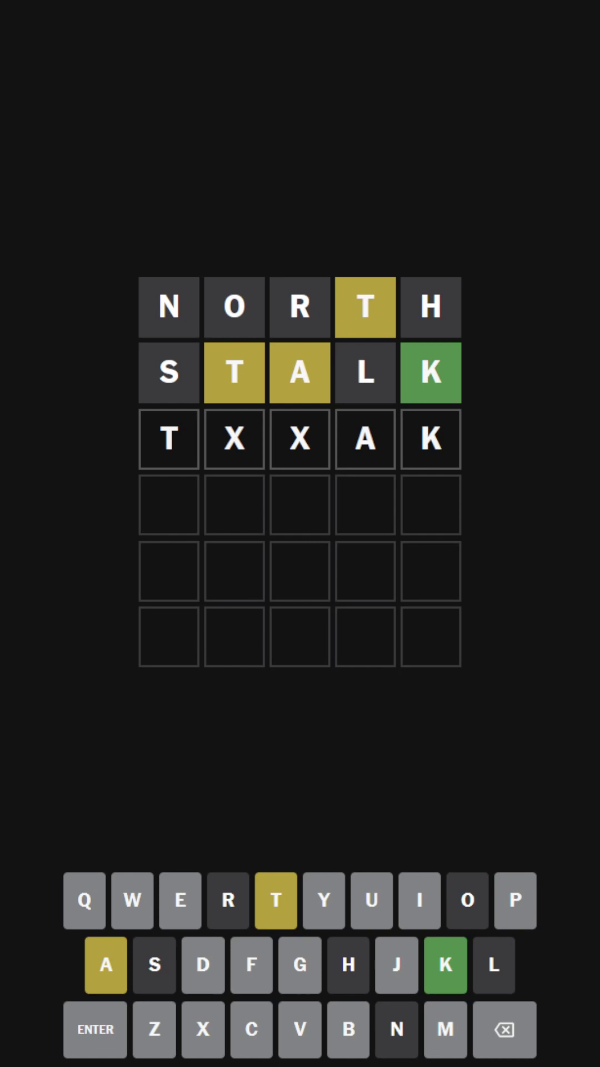
Revise row three from TAXIK and TXEAK to TWEAK and submit it as the third guess.
{"action": "key", "text": "BackSpace"}
{"action": "key", "text": "BackSpace"}
{"action": "key", "text": "BackSpace"}
{"action": "key", "text": "BackSpace"}
{"action": "type", "text": "AXXK"}
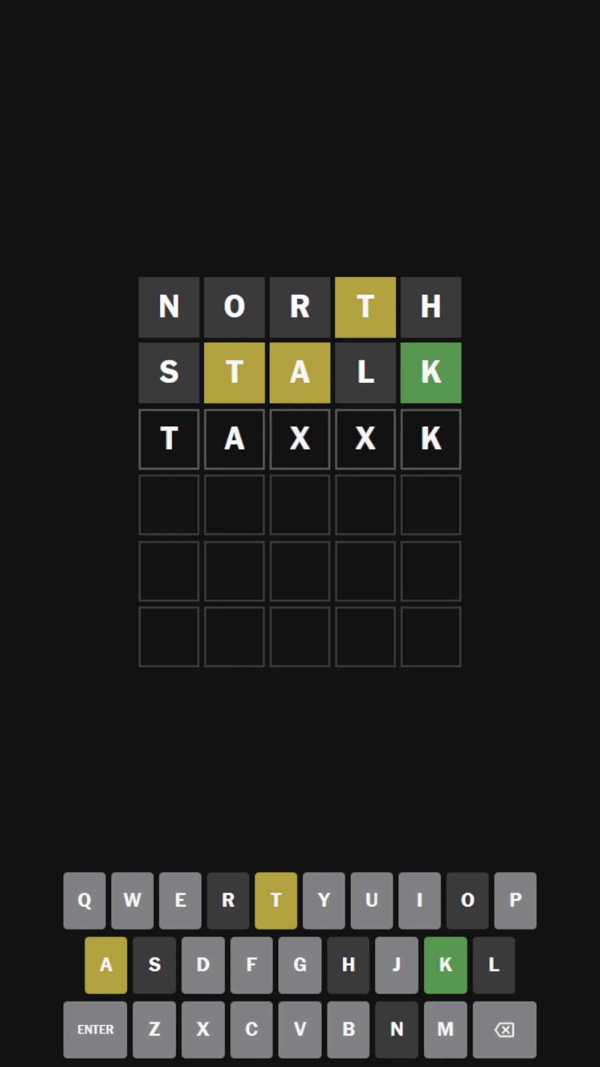
{"action": "key", "text": "BackSpace"}
{"action": "key", "text": "BackSpace"}
{"action": "type", "text": "IK"}
{"action": "key", "text": "BackSpace"}
{"action": "key", "text": "BackSpace"}
{"action": "key", "text": "BackSpace"}
{"action": "key", "text": "BackSpace"}
{"action": "type", "text": "xeak"}
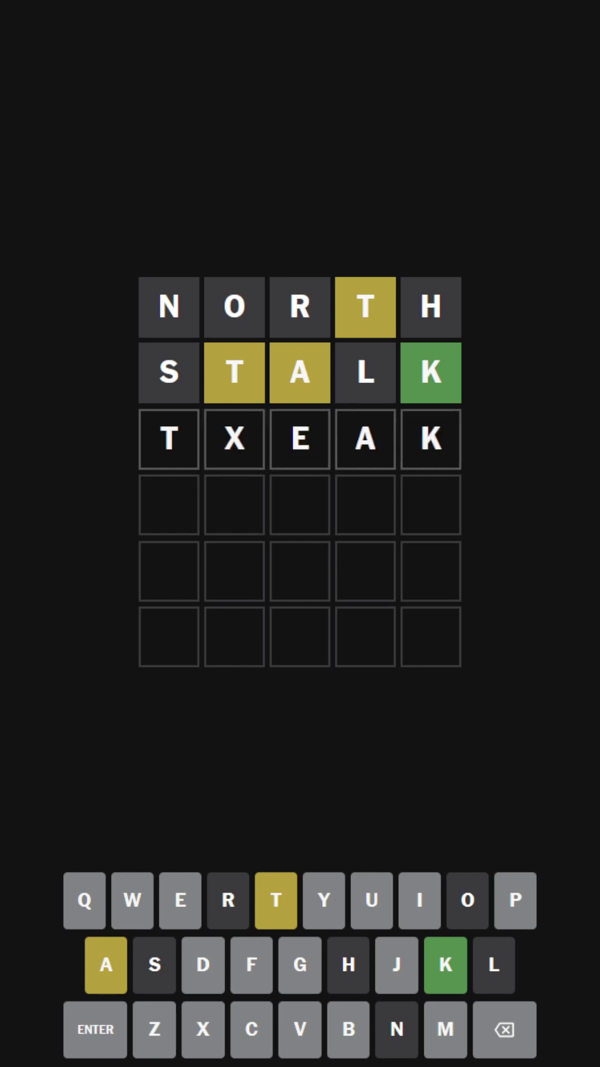
{"action": "key", "text": "BackSpace"}
{"action": "key", "text": "BackSpace"}
{"action": "key", "text": "BackSpace"}
{"action": "key", "text": "BackSpace"}
{"action": "type", "text": "weak"}
{"action": "key", "text": "Return"}
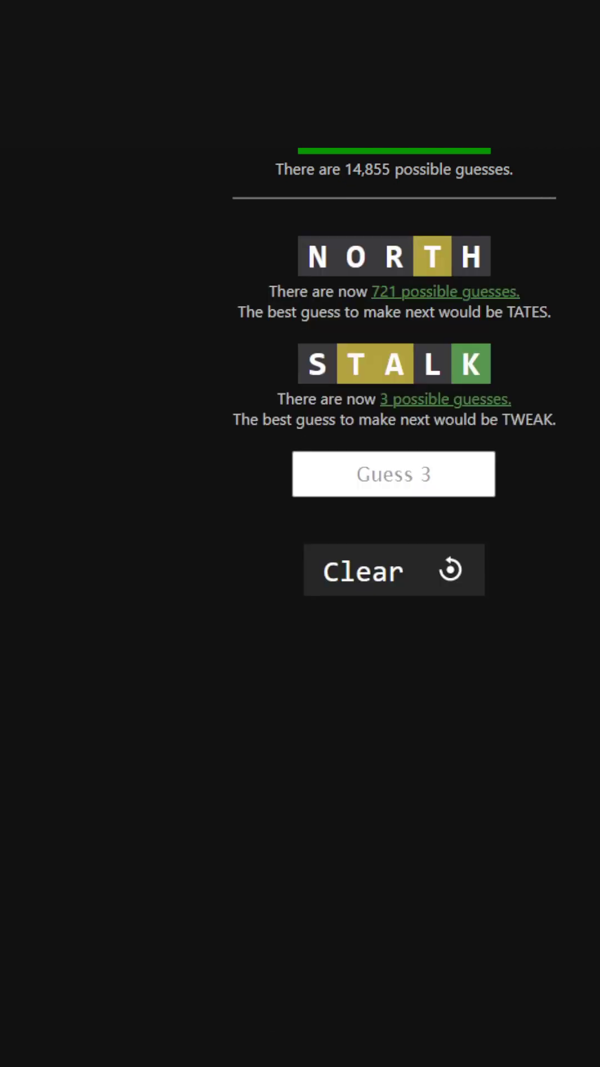
Open the solver's '3 possible guesses' list under STALK and highlight uptak and batik.
{"action": "left_click", "coordinate": [452, 409]}
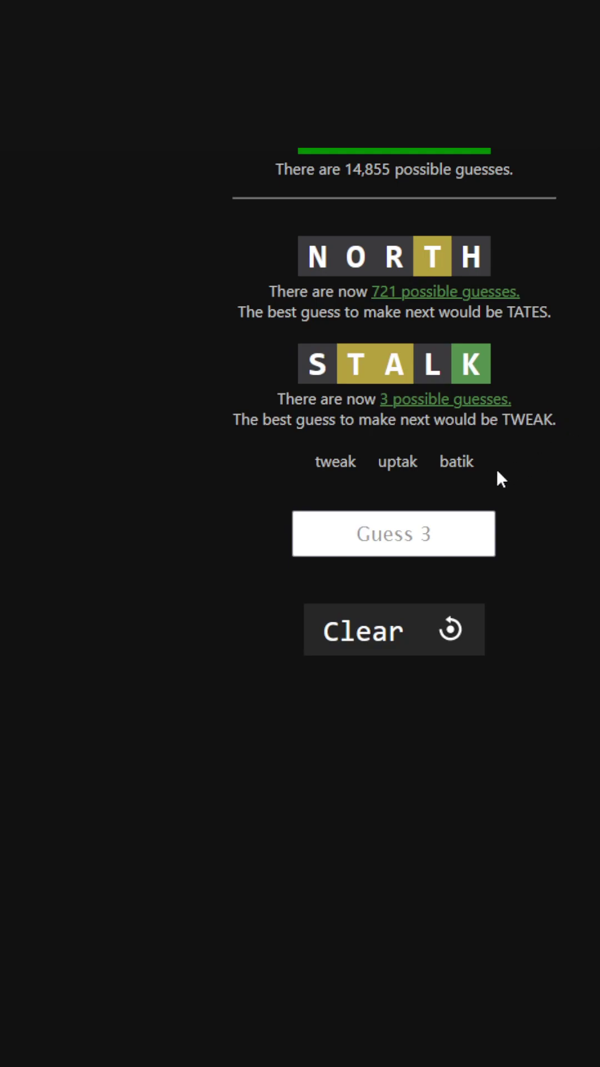
{"action": "left_click_drag", "start_coordinate": [488, 472], "coordinate": [345, 478]}
{"action": "left_click", "coordinate": [346, 476]}
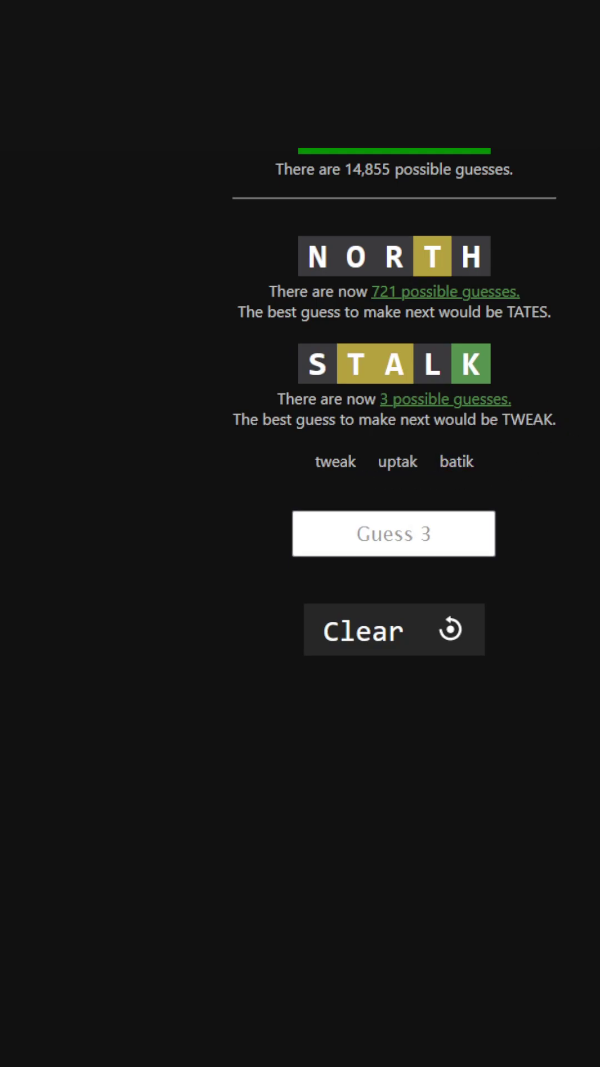